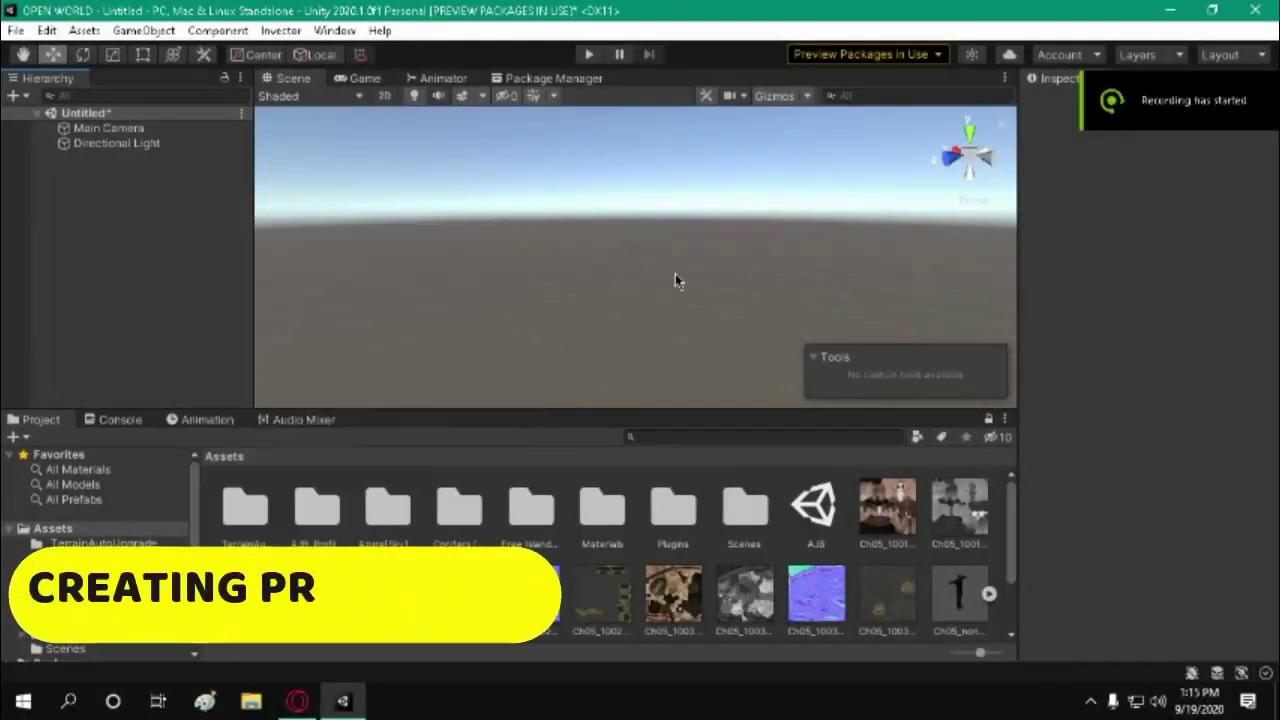
# Add a ground plane and set the directional light colour to white.
pyautogui.press('f')
pyautogui.click(110, 143)
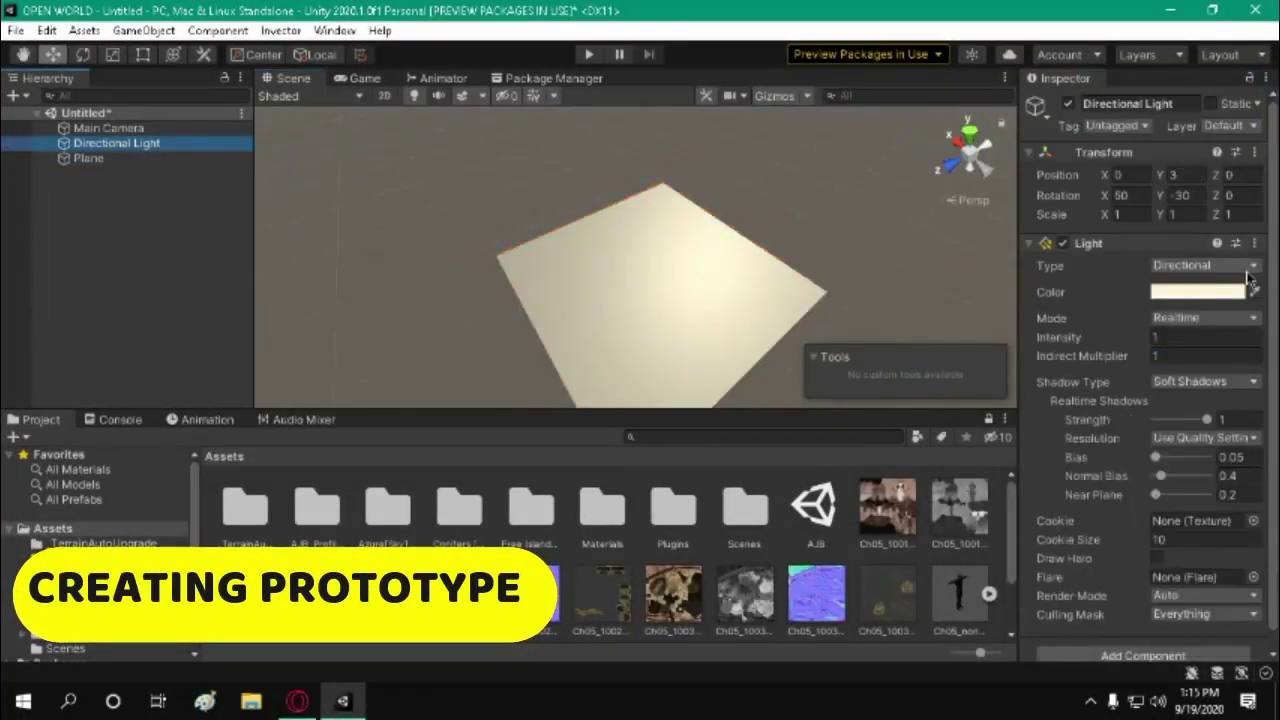
pyautogui.click(1198, 291)
pyautogui.click(1105, 405)
pyautogui.scroll(5, 678, 192)
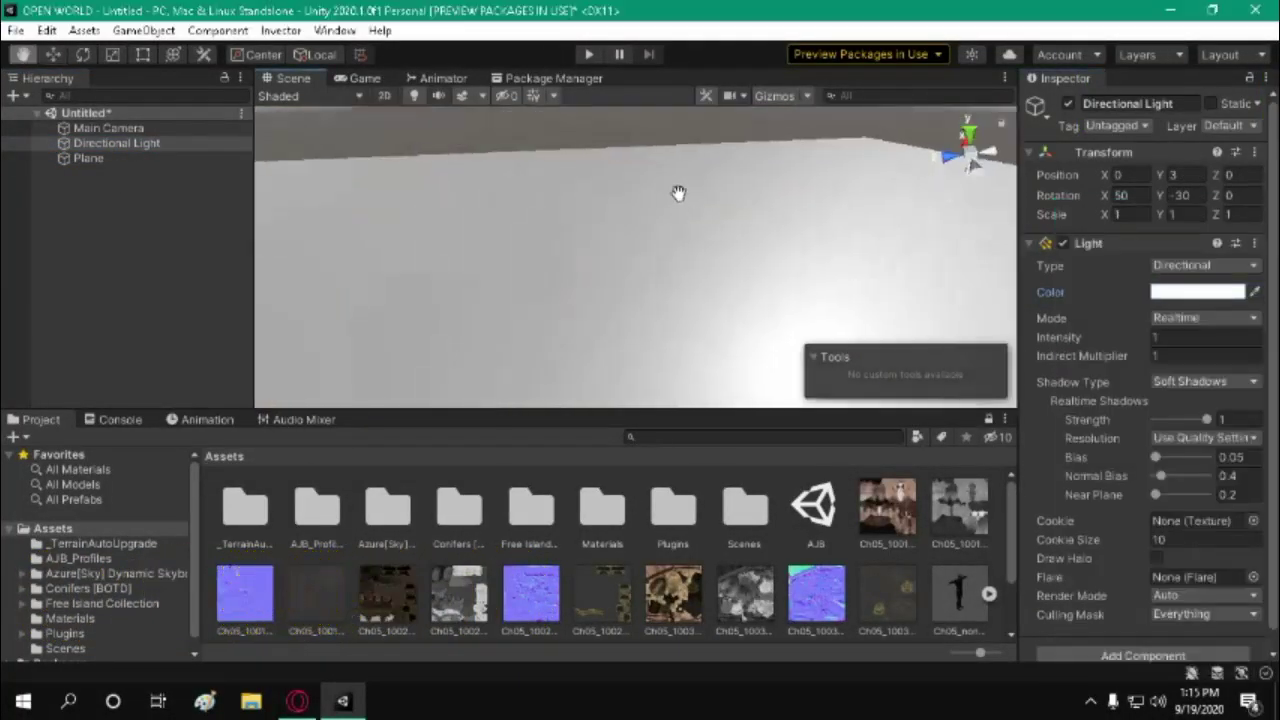
pyautogui.scroll(-5, 678, 192)
# Load Ch05_nonPBR into the Invector melee controller creator and inspect its preview.
pyautogui.click(281, 30)
pyautogui.moveTo(323, 72)
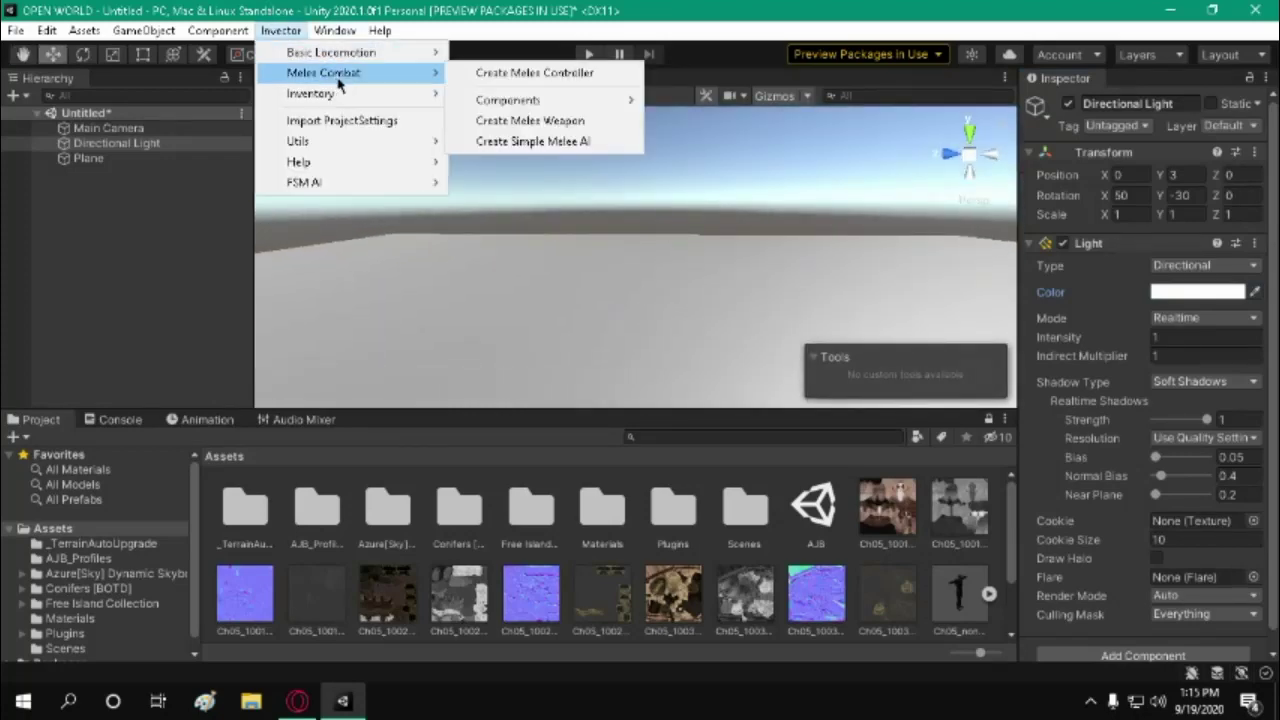
pyautogui.click(603, 74)
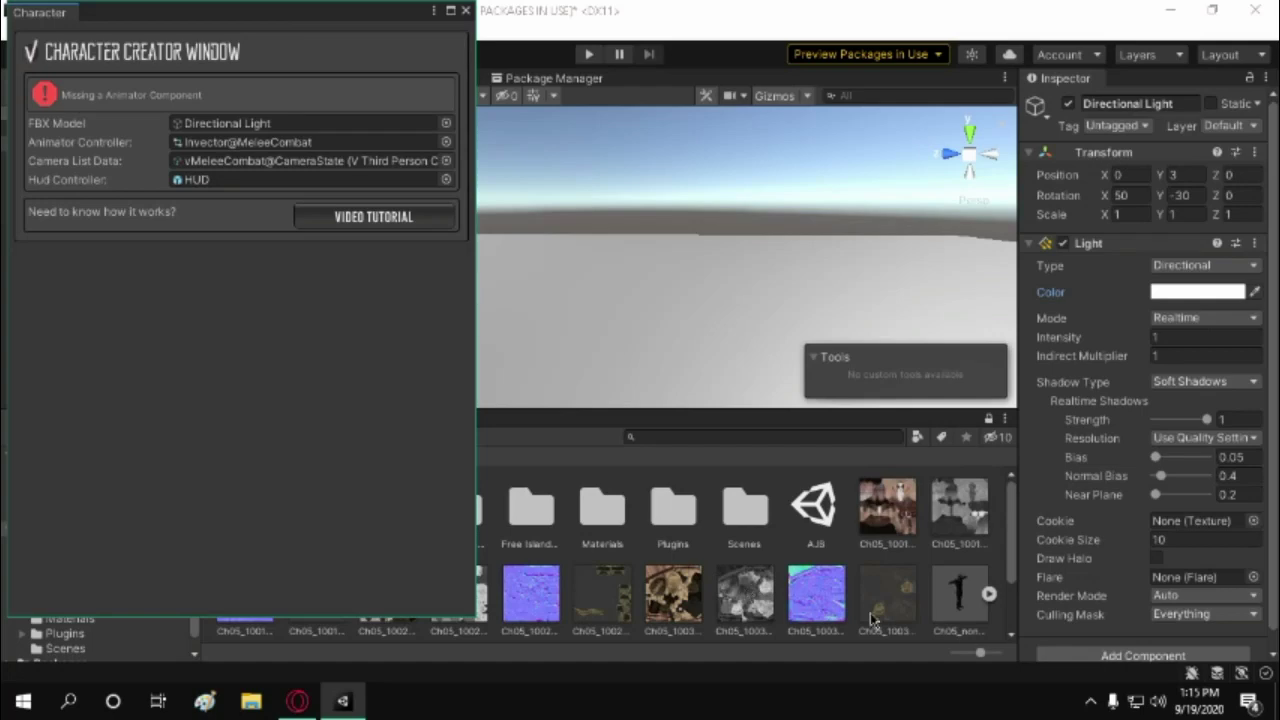
pyautogui.moveTo(960, 636); pyautogui.dragTo(310, 123)
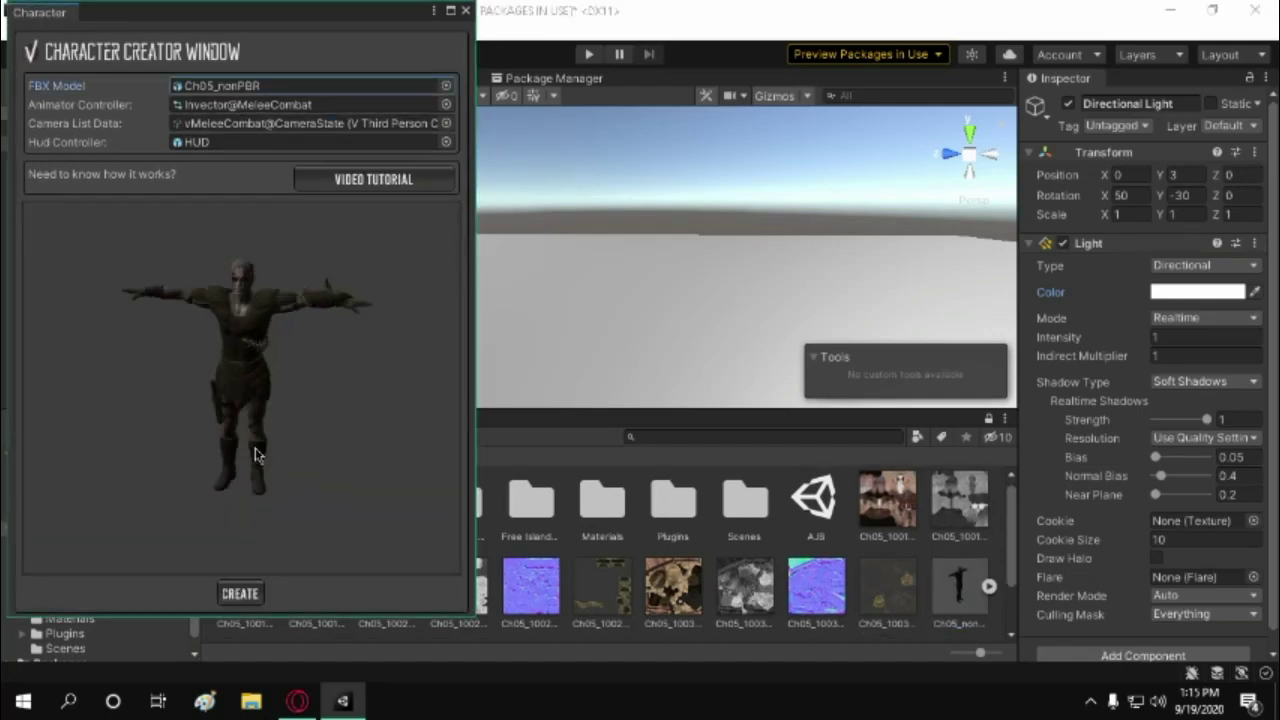
pyautogui.moveTo(250, 476); pyautogui.dragTo(231, 351)
# Create the melee controller, reset its Transform onto the Plane, and return it to the Hierarchy root.
pyautogui.click(250, 595)
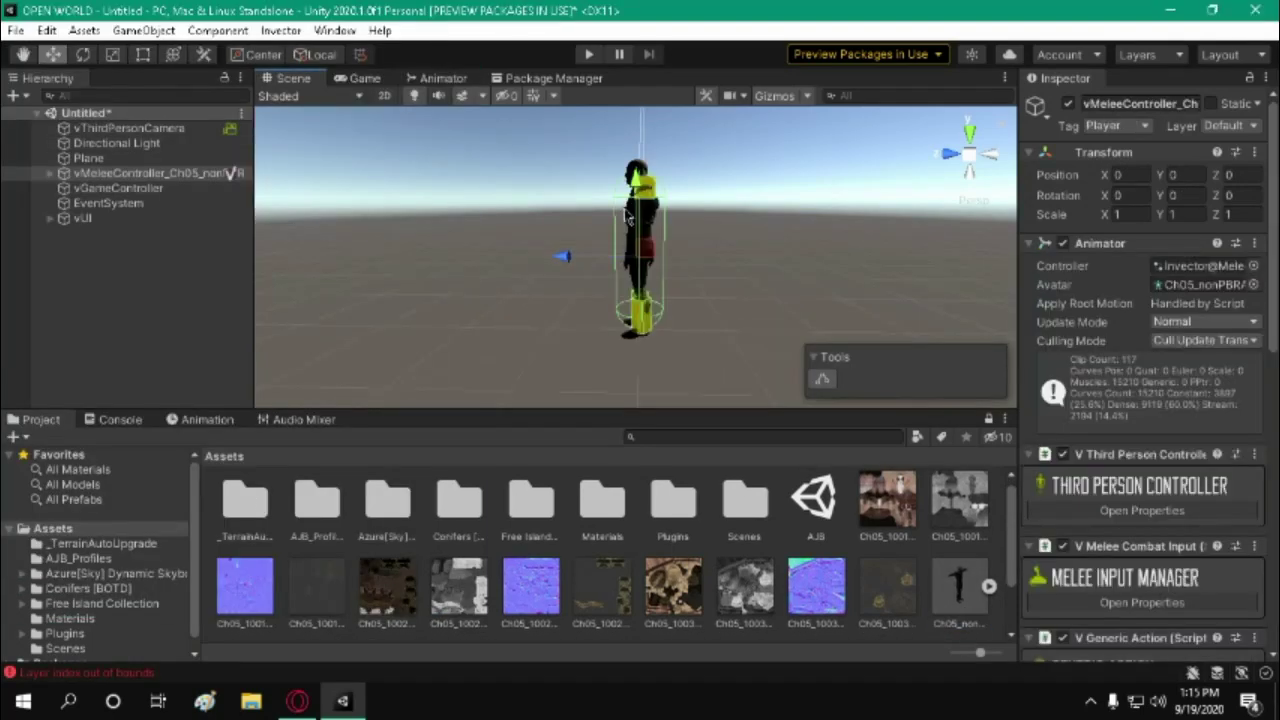
pyautogui.doubleClick(88, 158)
pyautogui.click(128, 179)
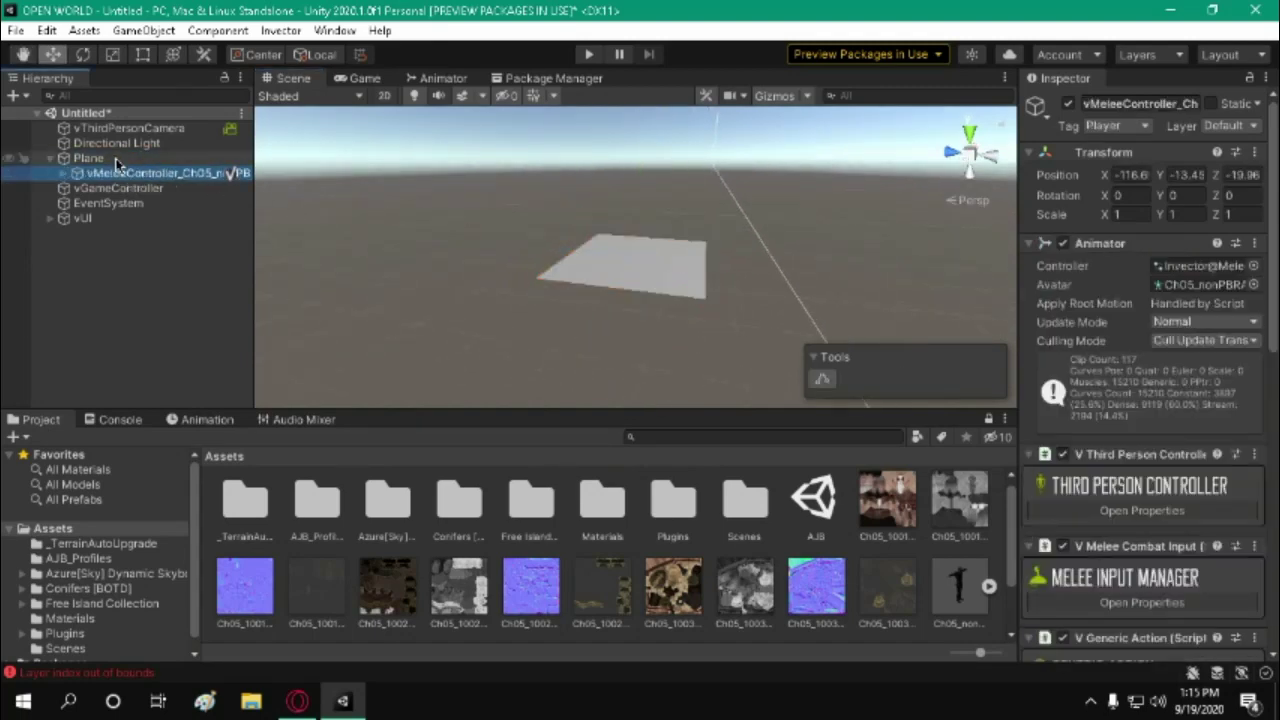
pyautogui.rightClick(1123, 152)
pyautogui.click(1100, 166)
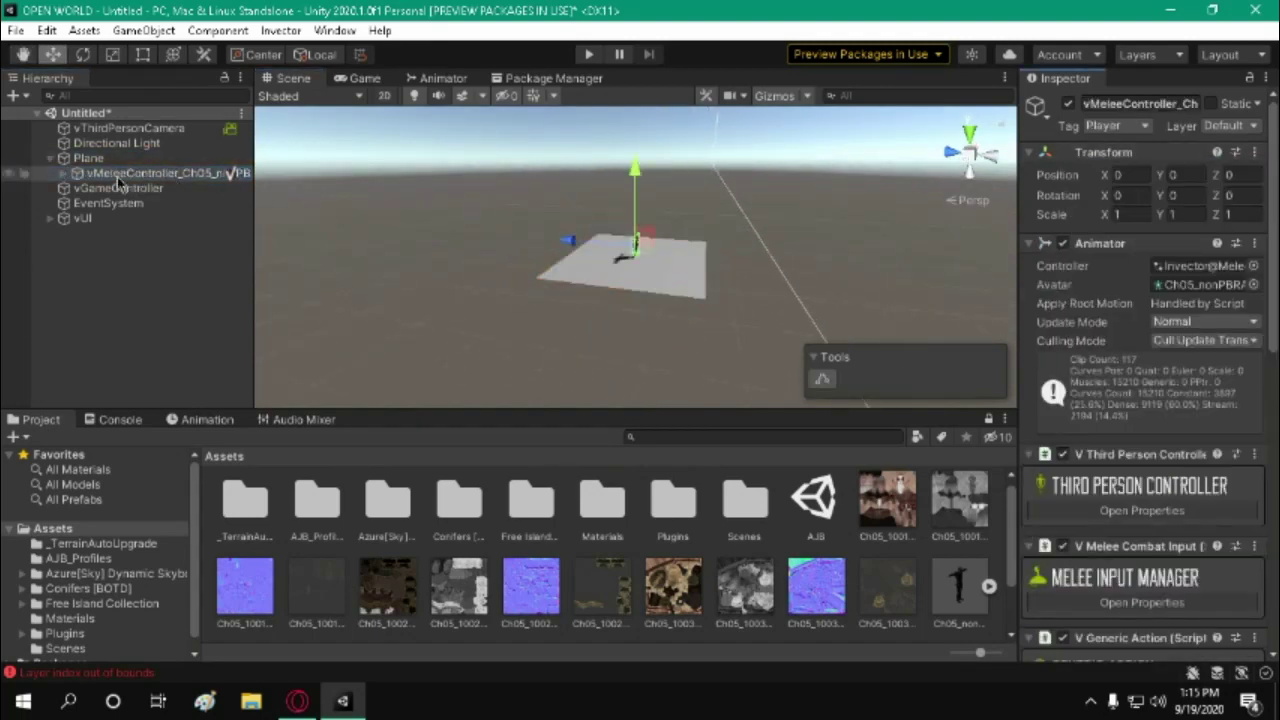
pyautogui.moveTo(118, 183); pyautogui.dragTo(110, 224)
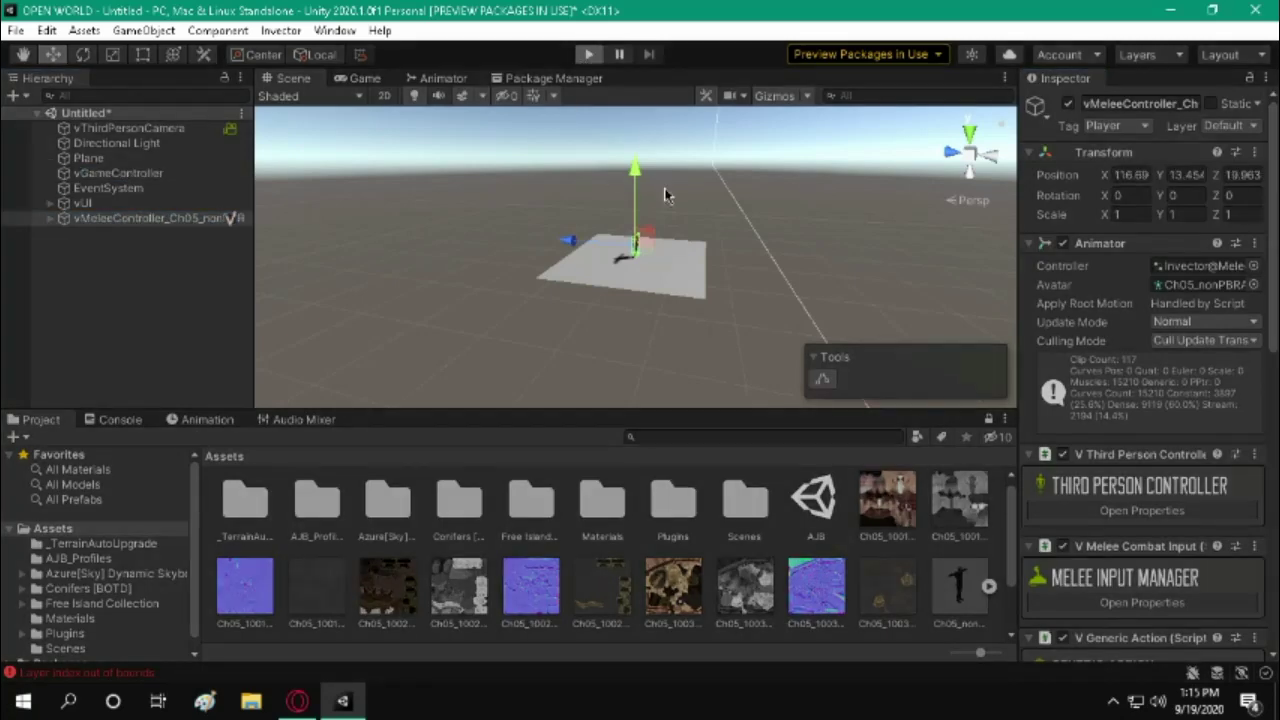
# Play-test running the character with S, A and W, then replay and trigger a stamina move.
pyautogui.hotkey('ctrl', 'p')
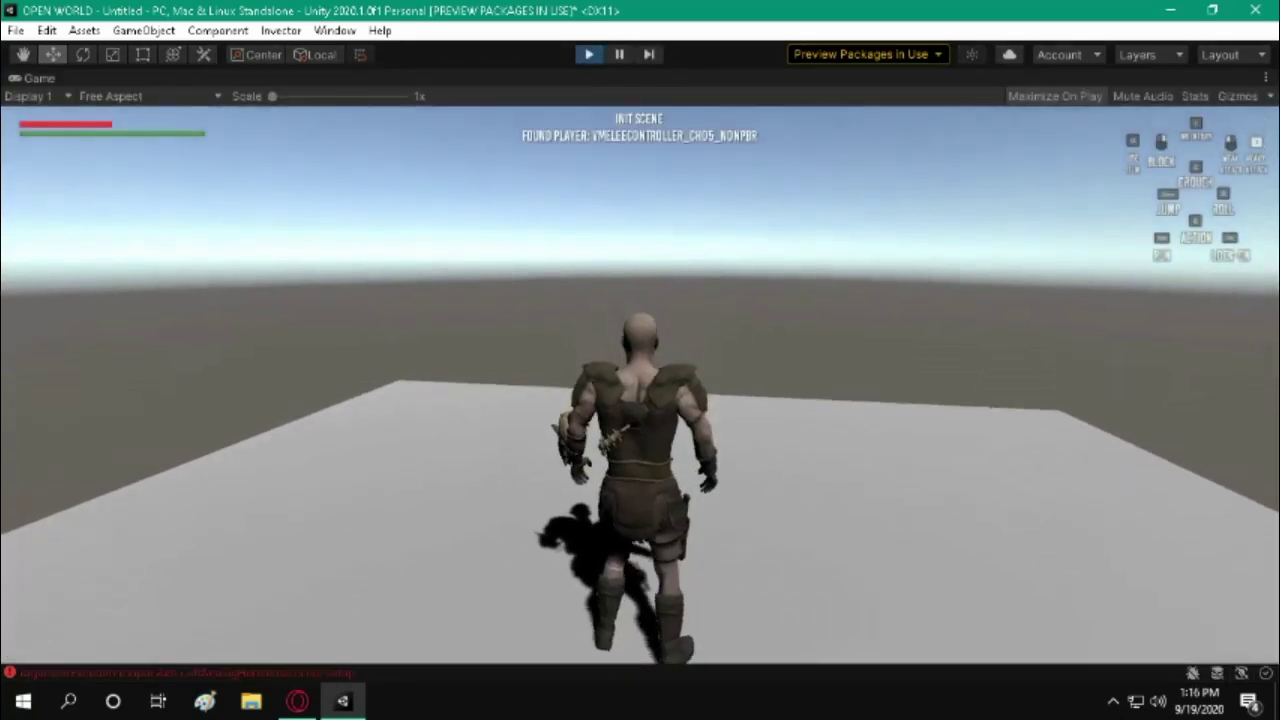
pyautogui.press('s')
pyautogui.press('a')
pyautogui.press('w')
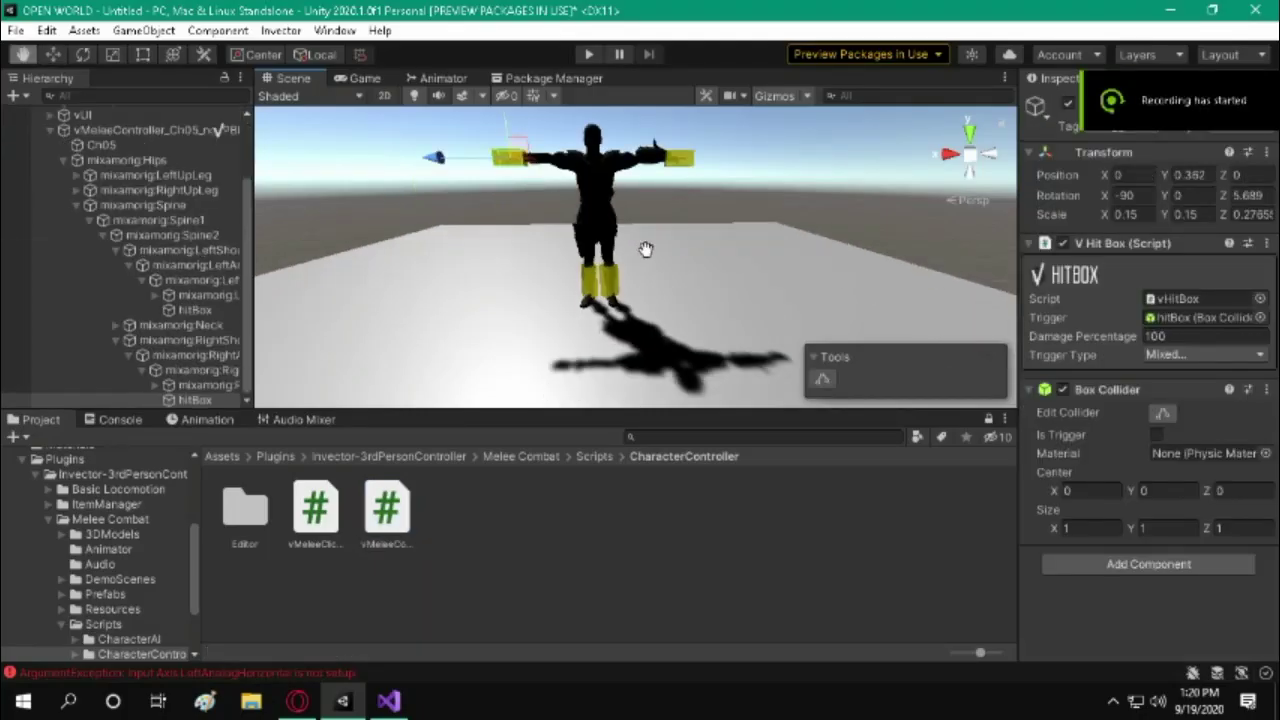
pyautogui.click(588, 54)
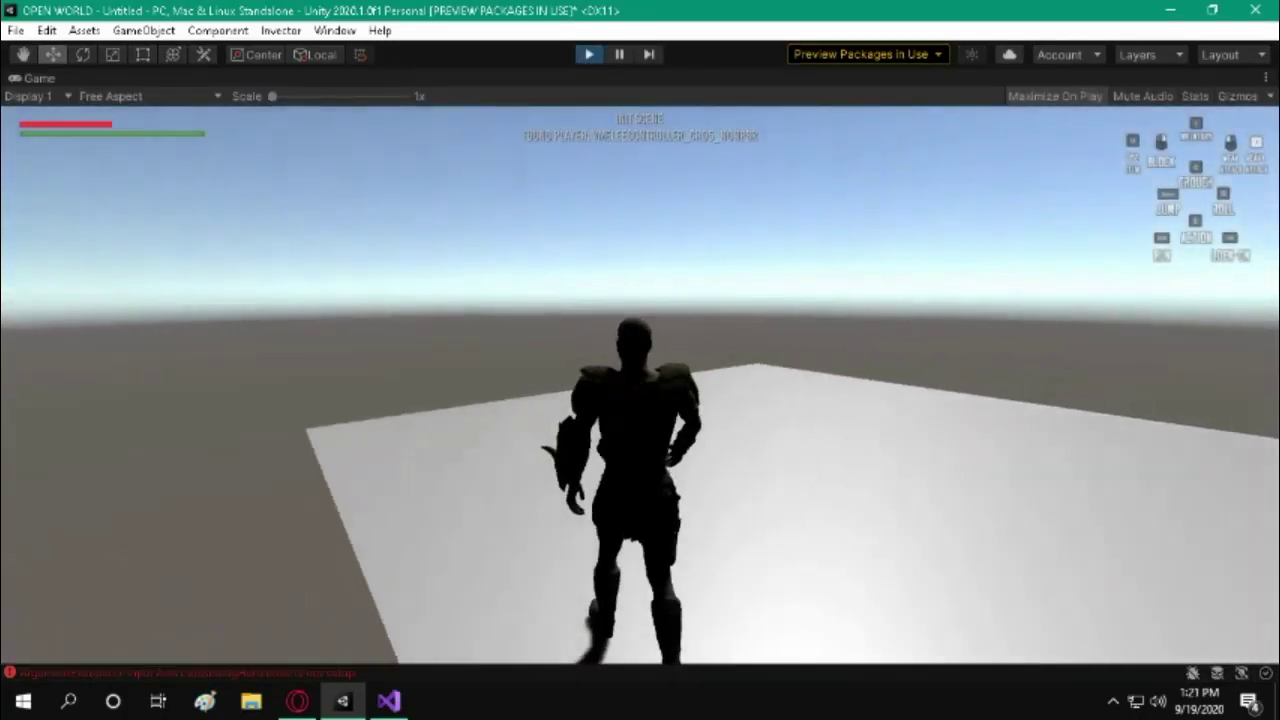
pyautogui.press('space')
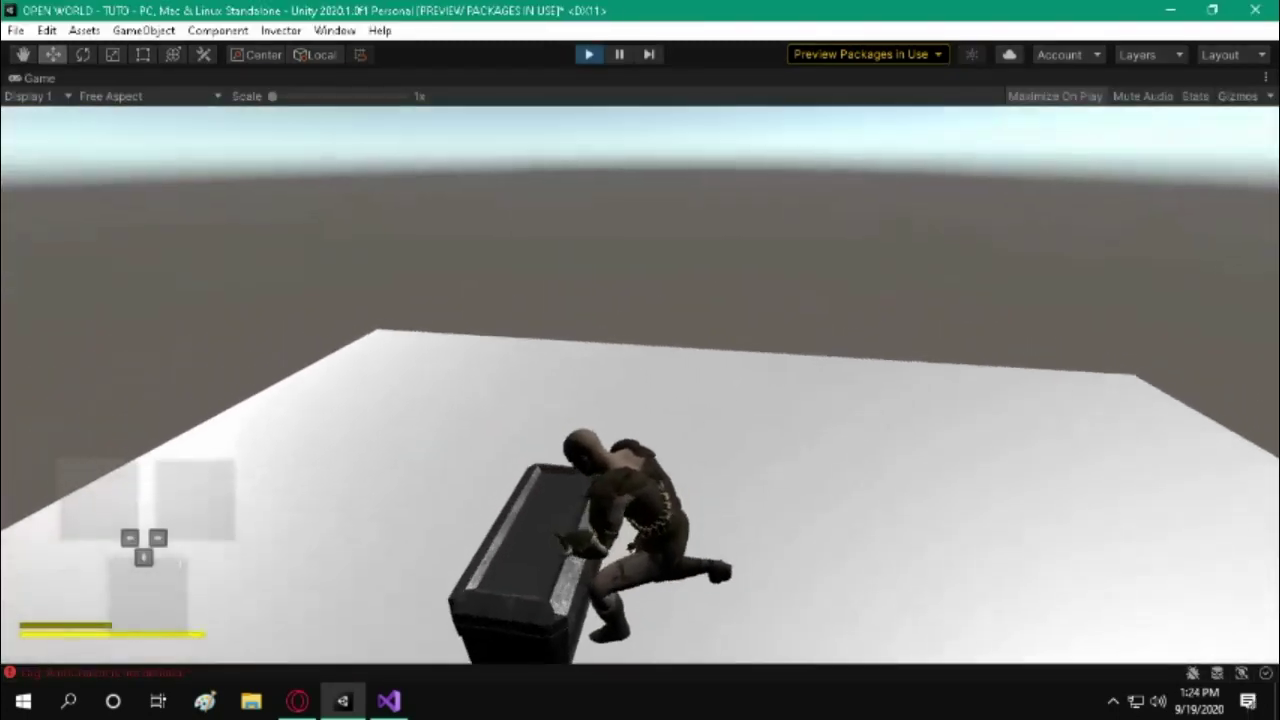
# Open the chest with E, run off holding the katana, then head back to the chest.
pyautogui.press('e')
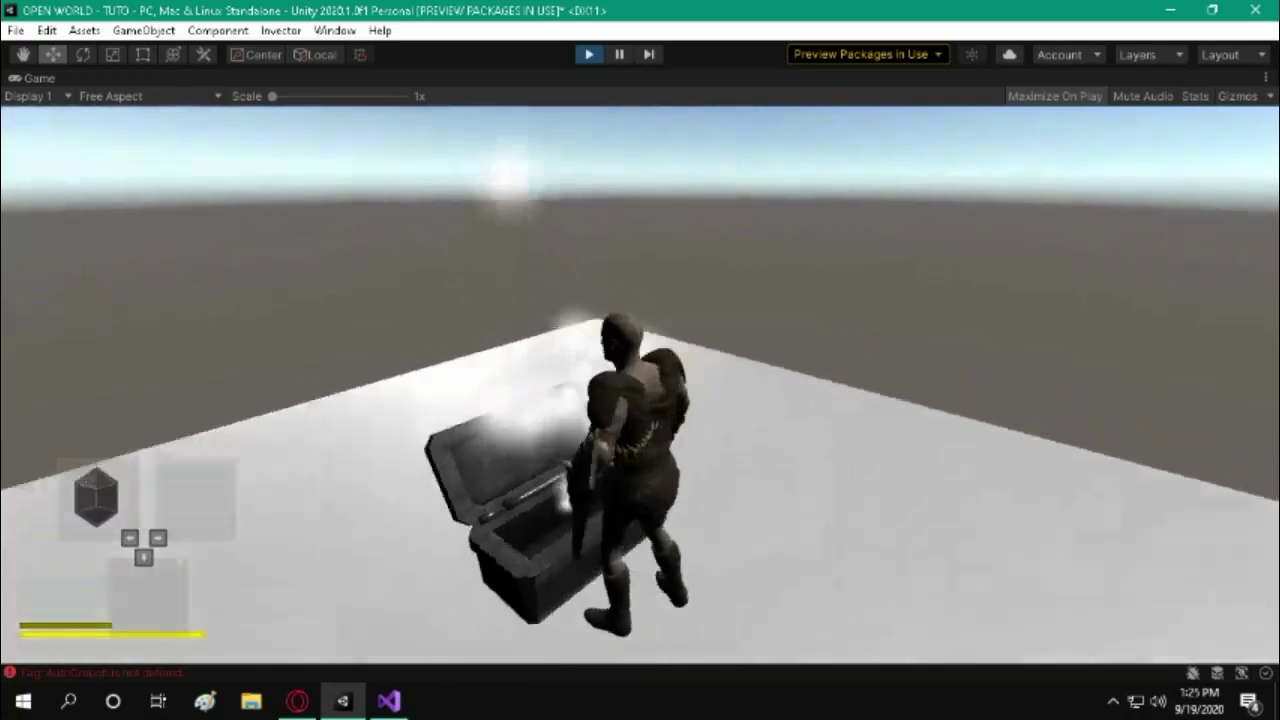
pyautogui.press('w')
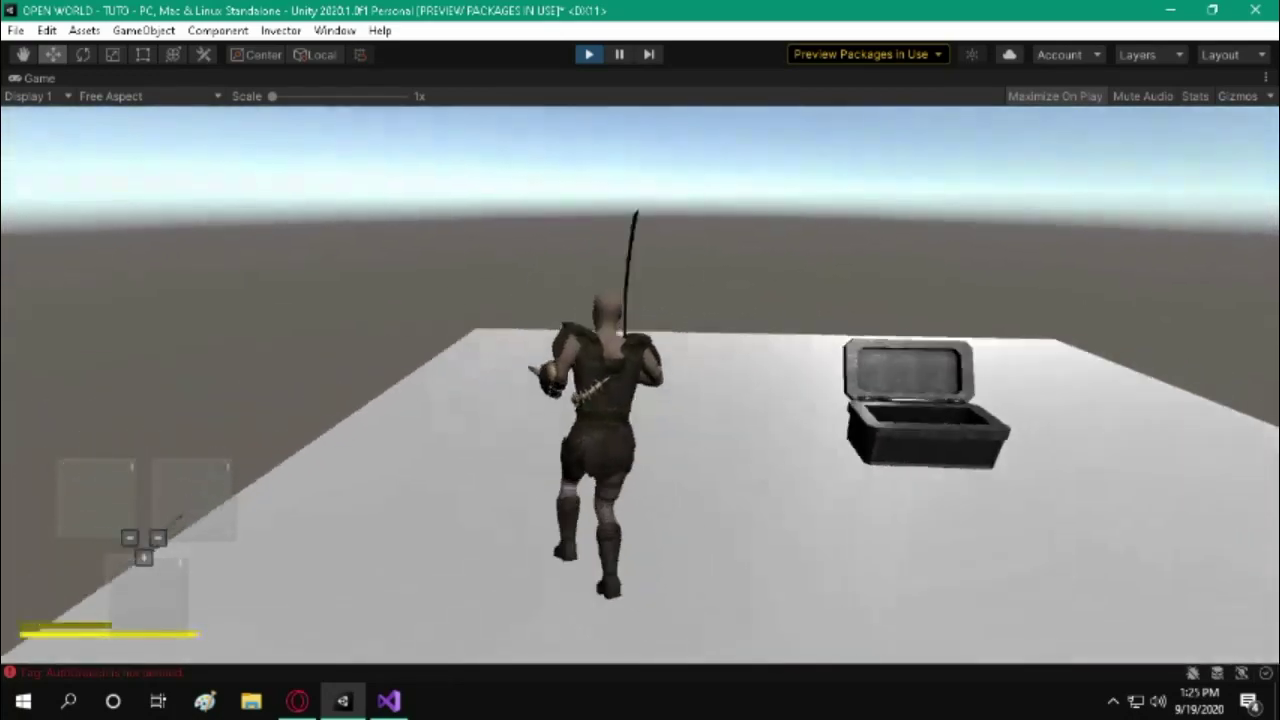
pyautogui.press('e')
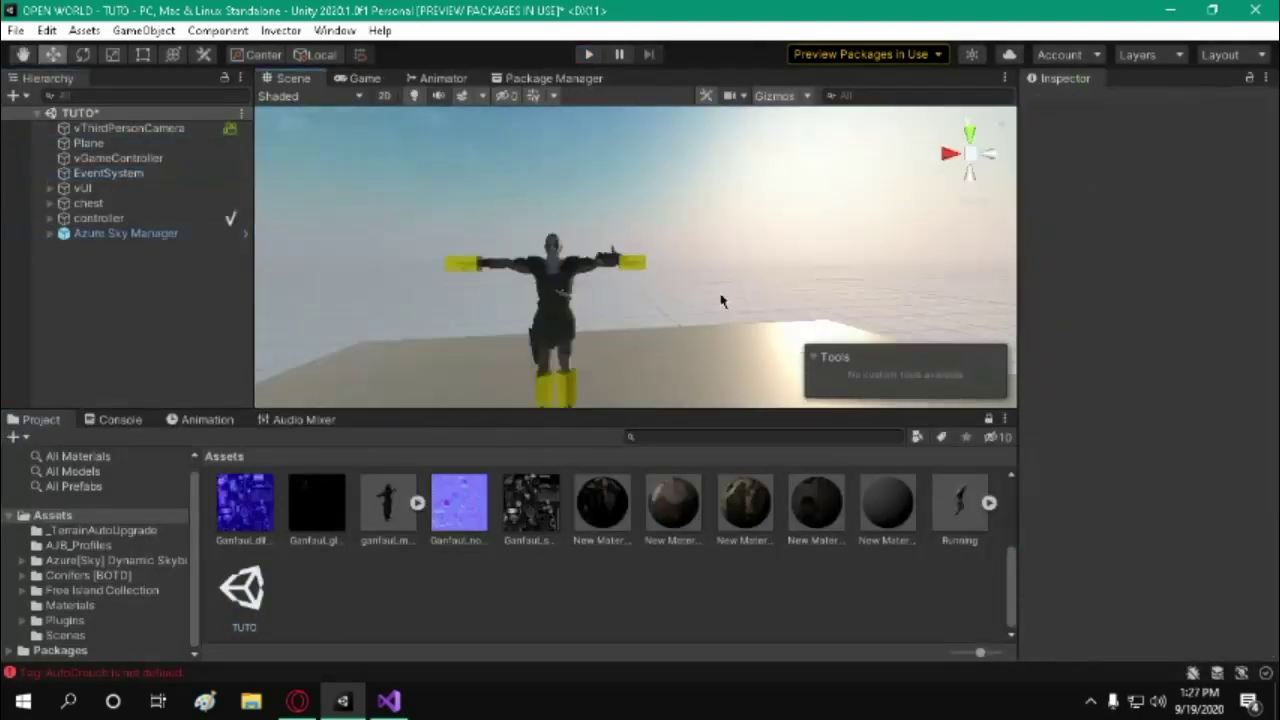
# Play-test under the Azure sky, running the character across the plane toward the chest.
pyautogui.hotkey('ctrl', 'p')
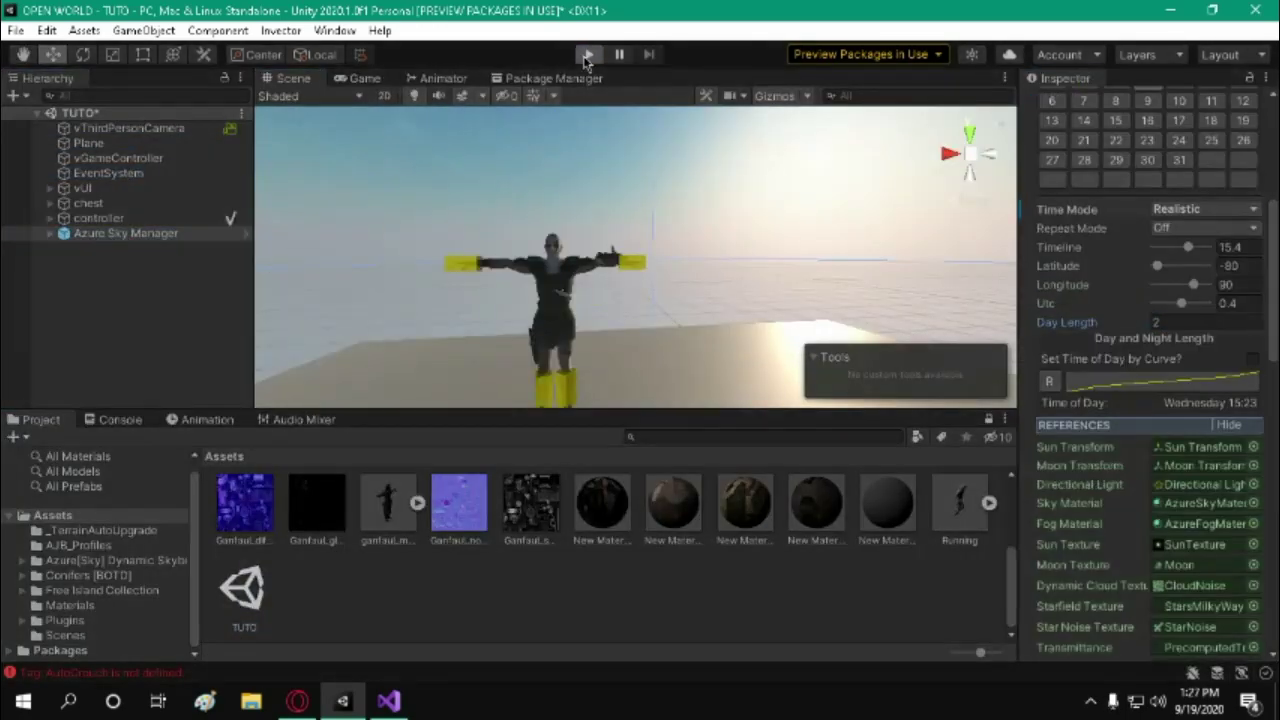
pyautogui.press('w')
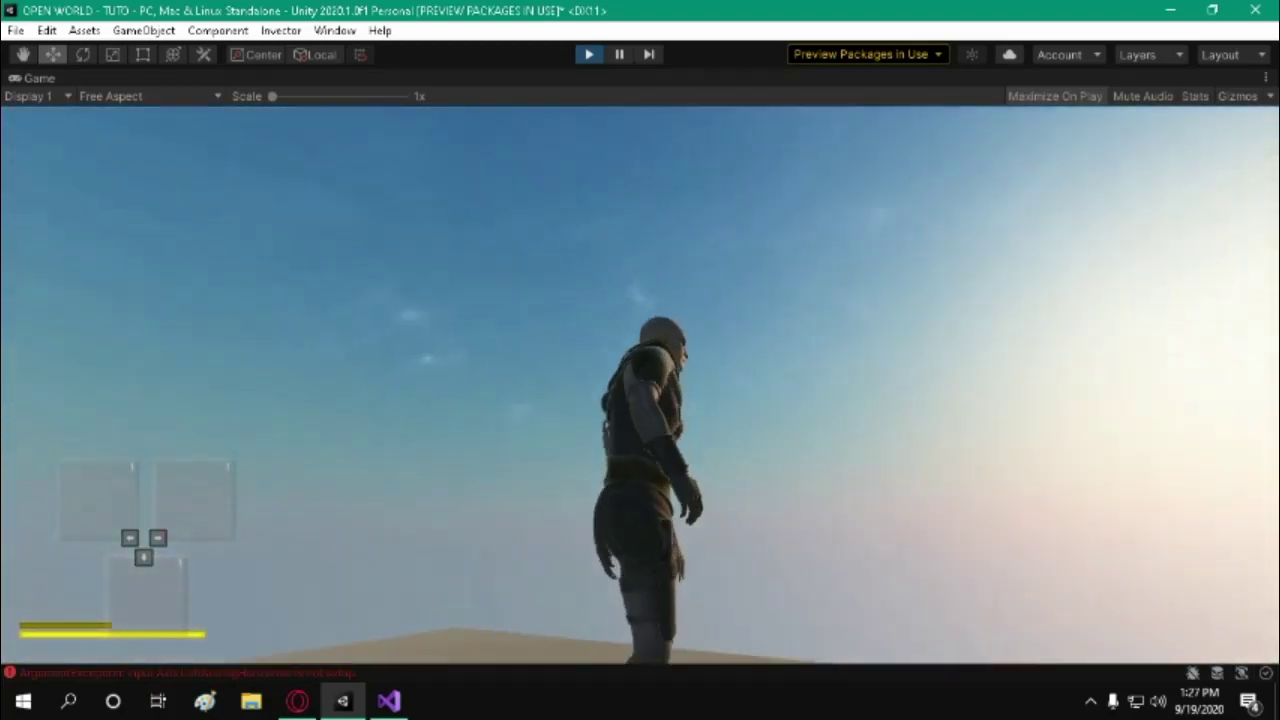
pyautogui.press('w')
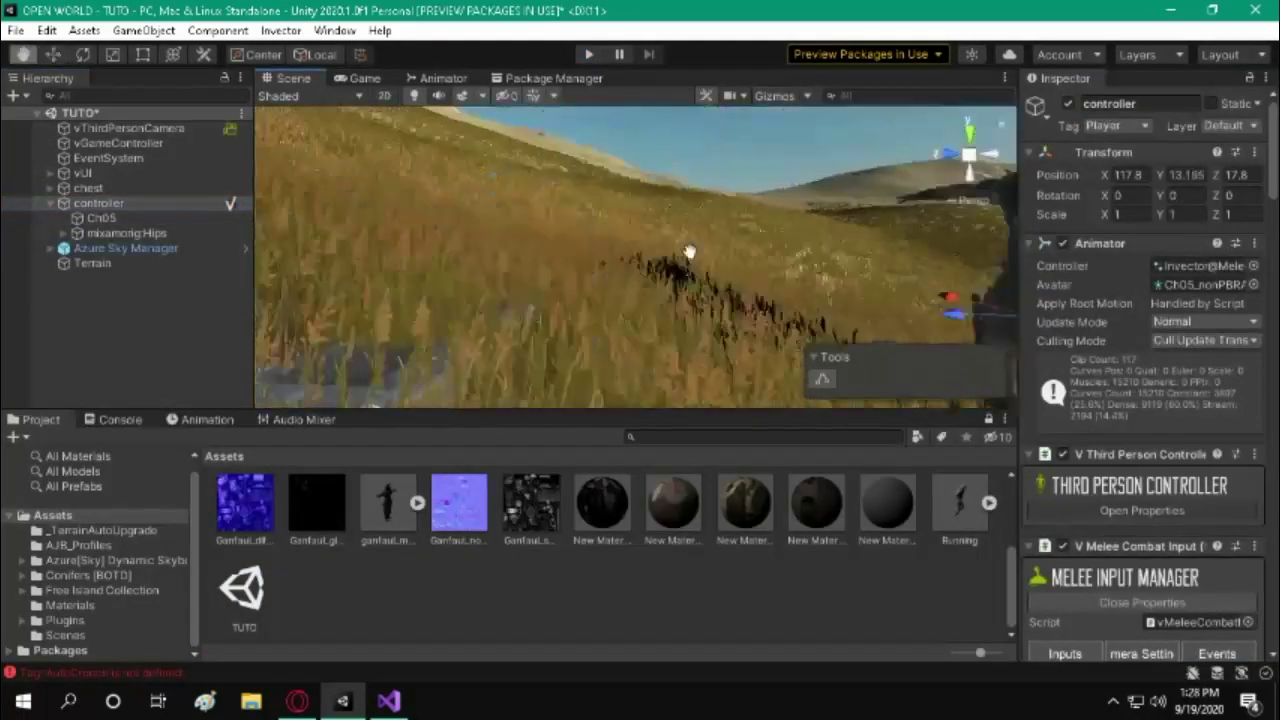
# Select the chest, then play-test on the terrain and open the chest with E.
pyautogui.click(640, 255)
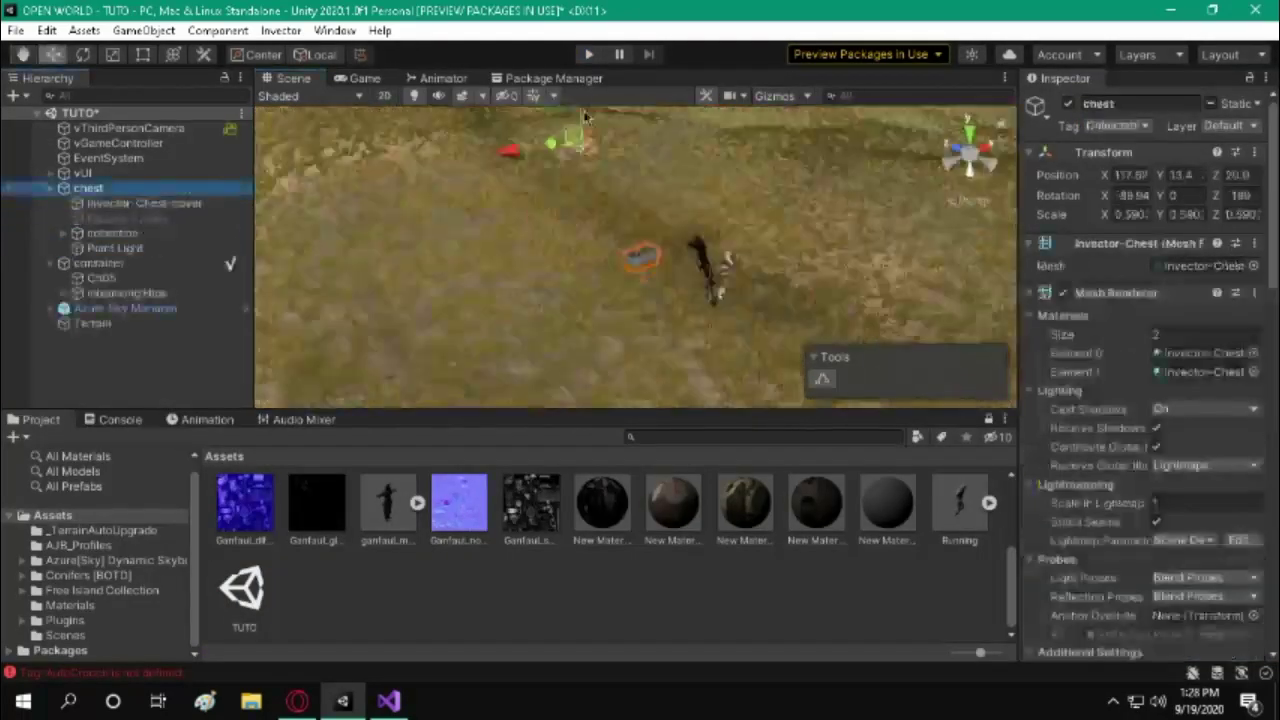
pyautogui.hotkey('ctrl', 'p')
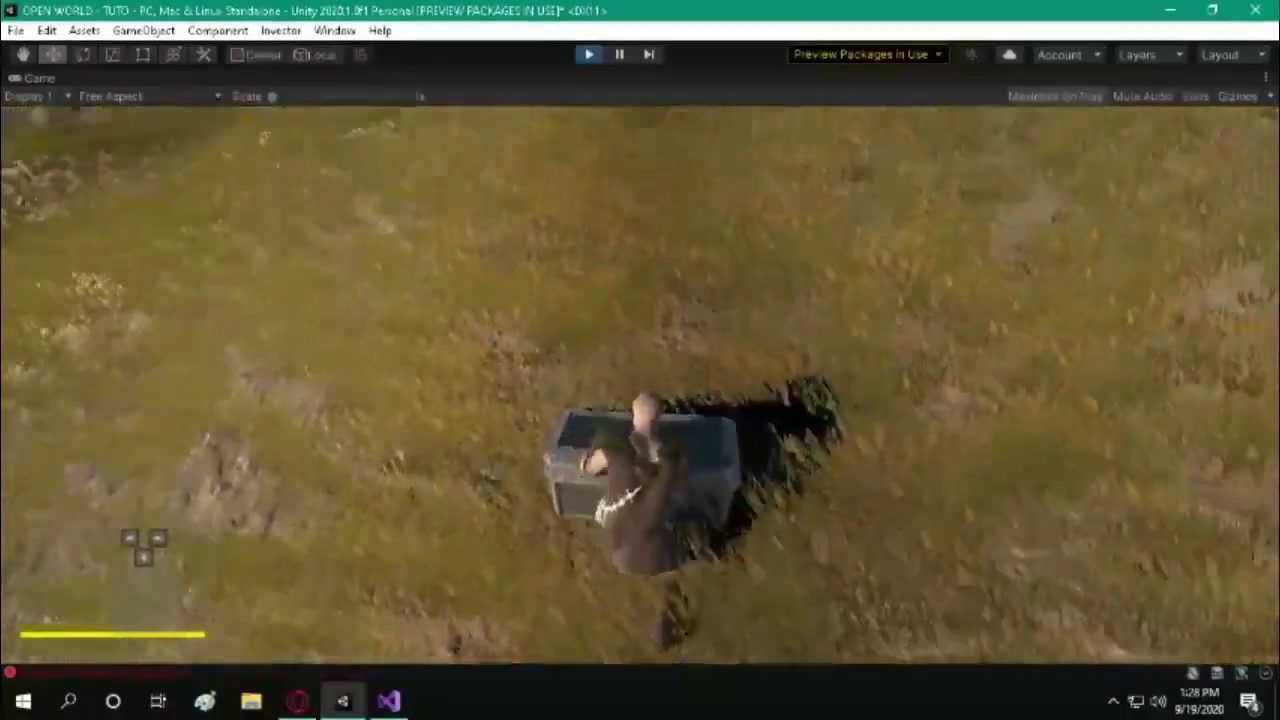
pyautogui.press('e')
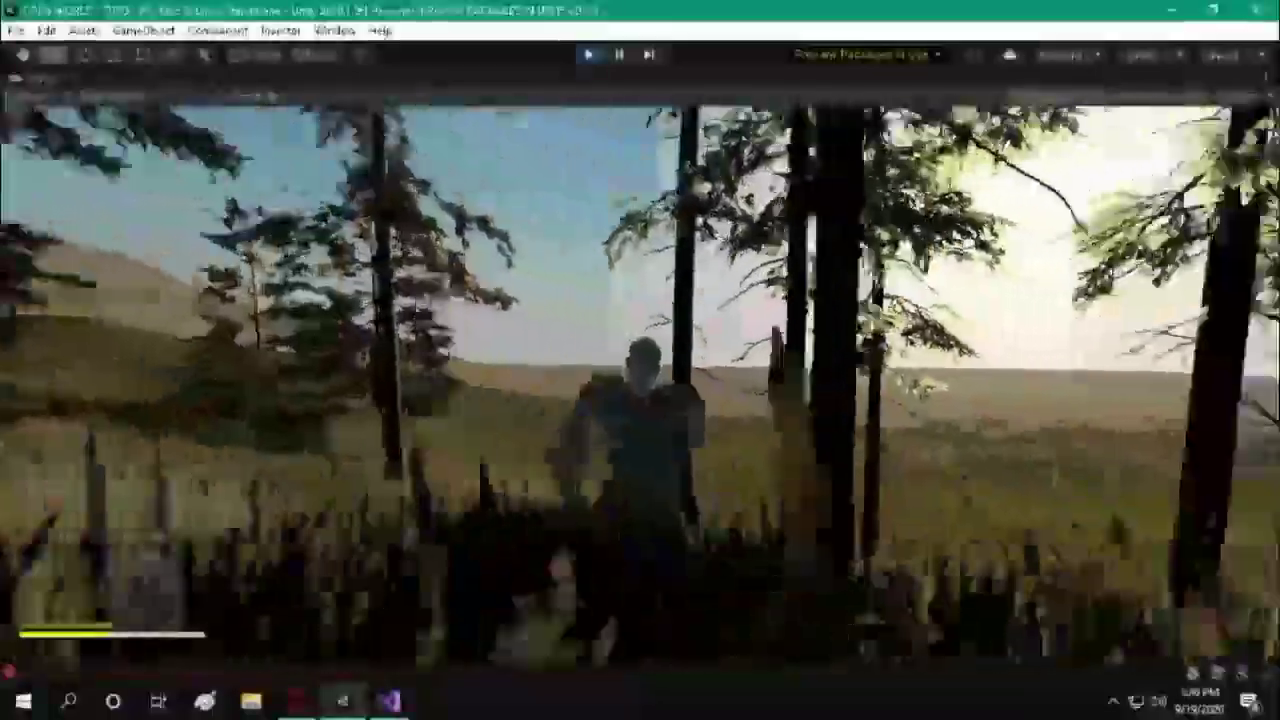
# Stop Play mode with Ctrl+P to return to editing the forested scene.
pyautogui.hotkey('ctrl', 'p')
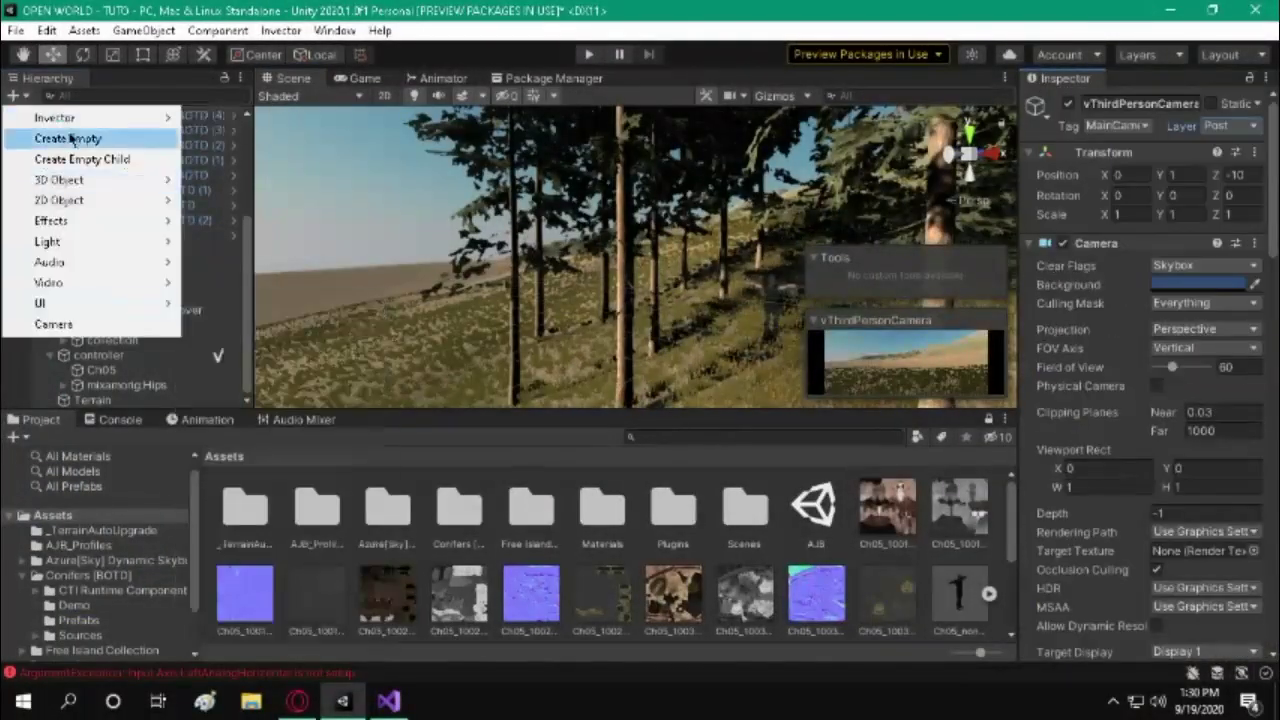